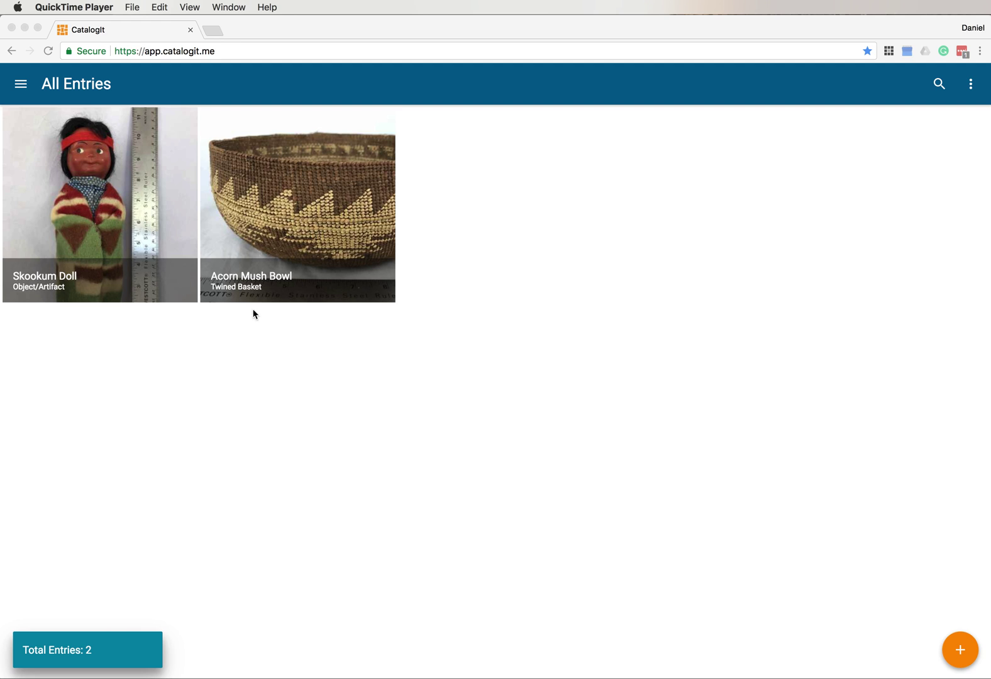
- In Chrome, open the Skookum Doll entry from All Entries and start editing it
{"action": "left_click", "coordinate": [126, 204]}
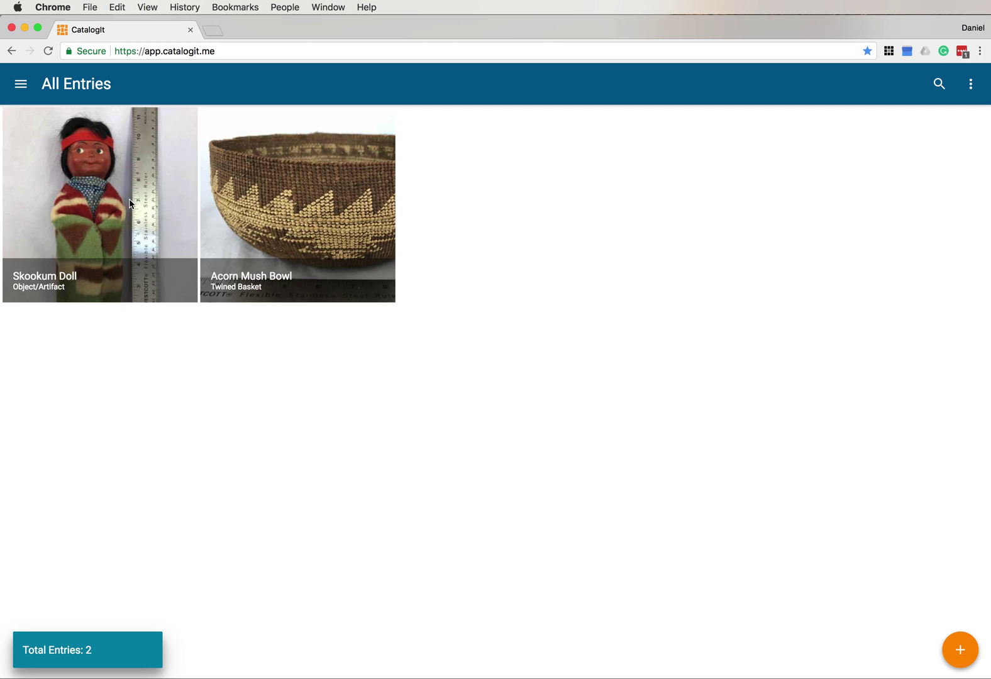
{"action": "left_click", "coordinate": [131, 203]}
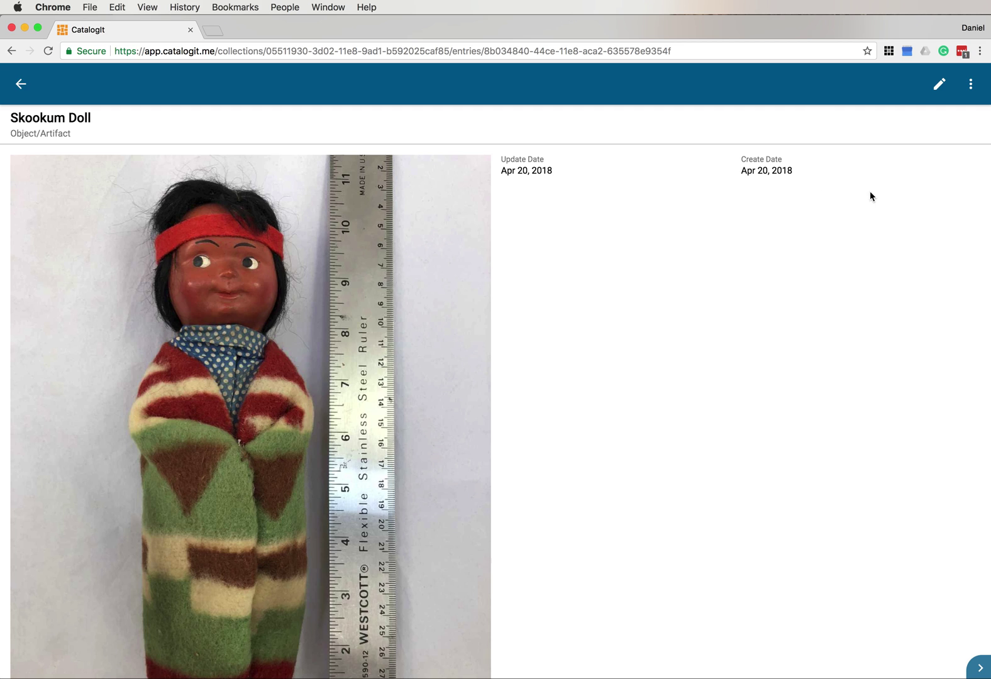
{"action": "left_click", "coordinate": [939, 85]}
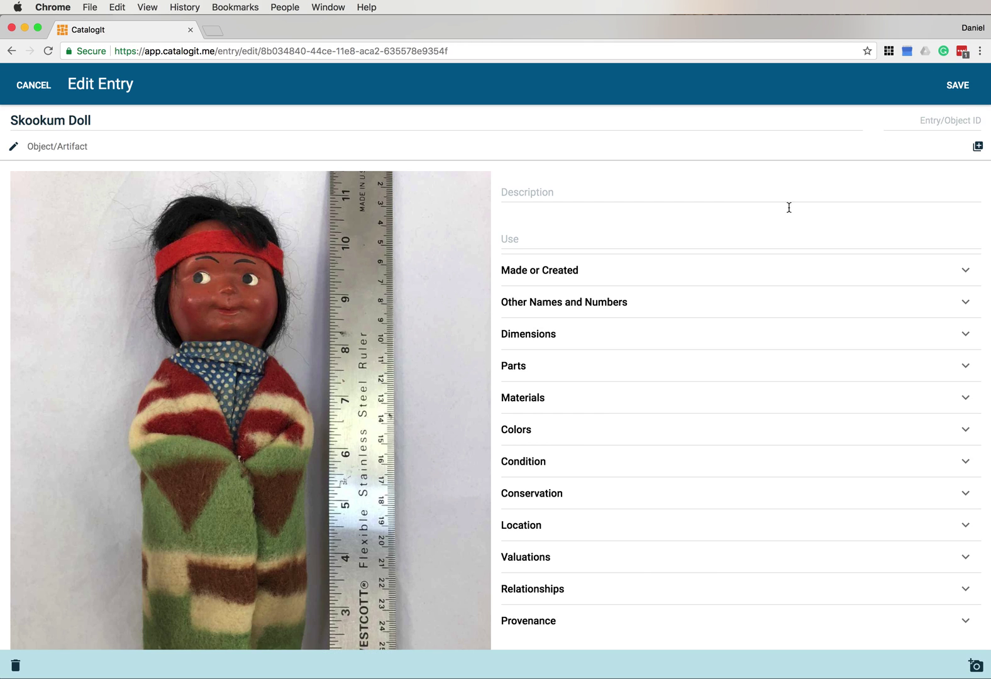
- Scroll through the Skookum Doll's Edit Entry form to review its sections
{"action": "scroll", "coordinate": [686, 355], "scroll_direction": "down", "scroll_amount": 5}
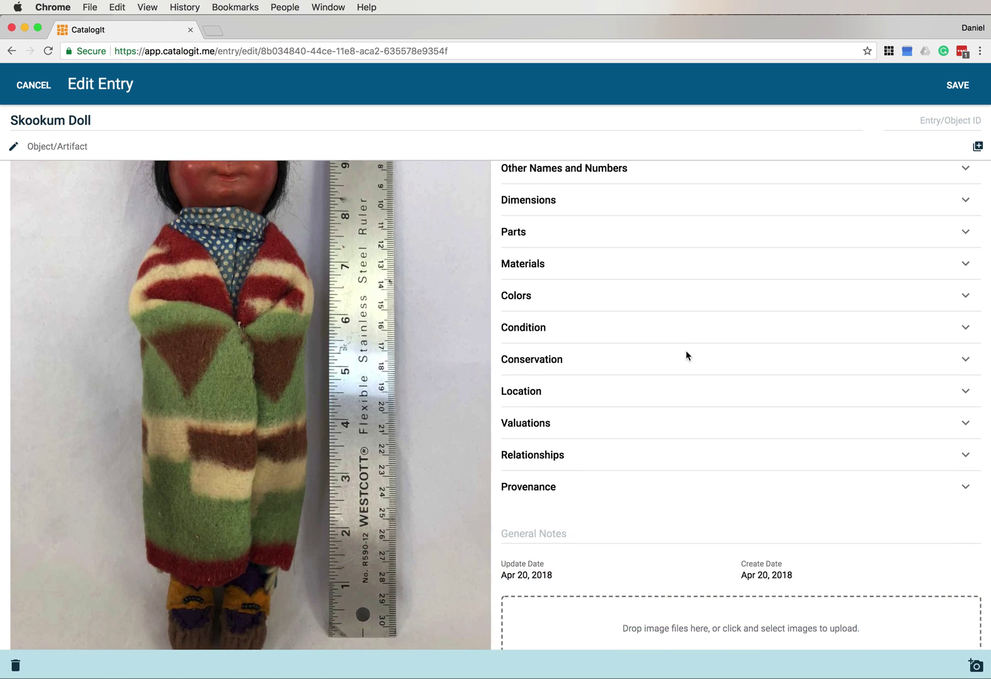
{"action": "scroll", "coordinate": [686, 355], "scroll_direction": "up", "scroll_amount": 5}
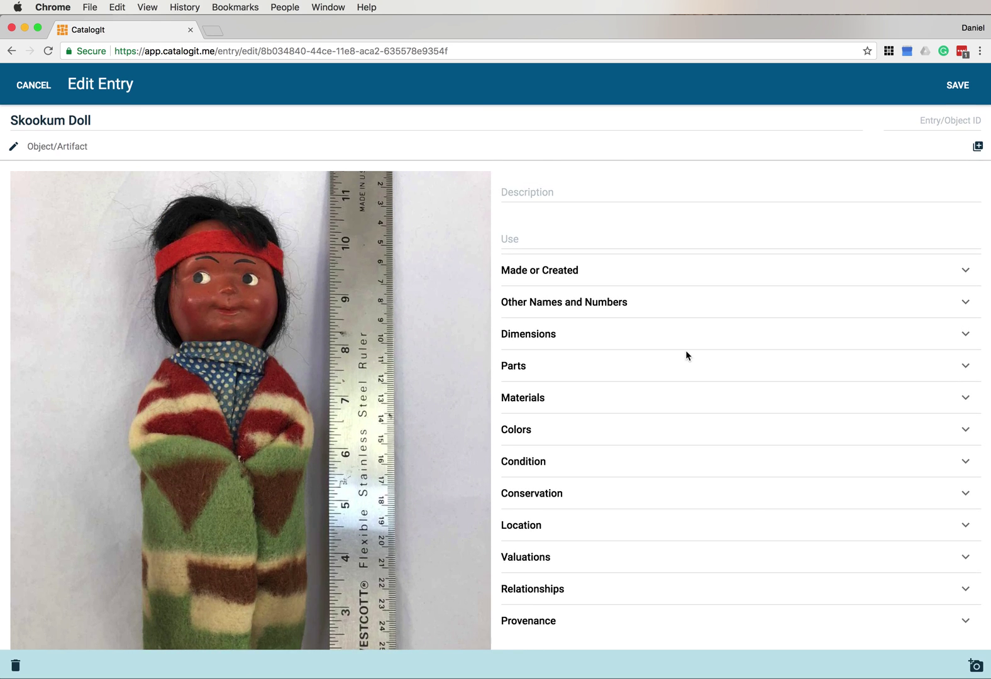
{"action": "scroll", "coordinate": [686, 354], "scroll_direction": "down", "scroll_amount": 4}
{"action": "scroll", "coordinate": [686, 355], "scroll_direction": "down", "scroll_amount": 1}
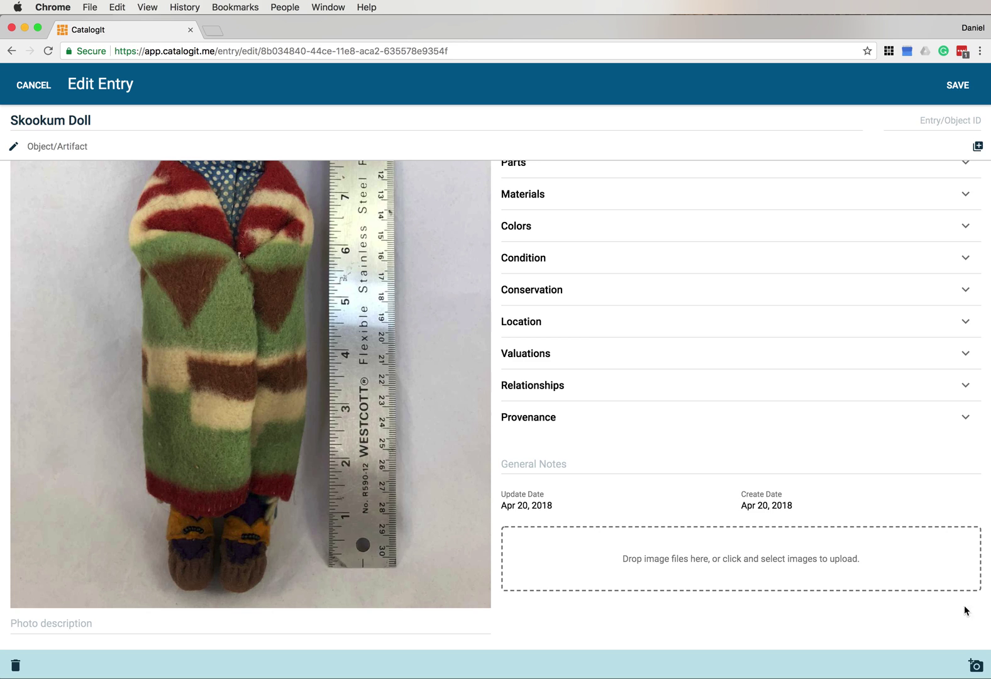
- Upload IMG_5365.jpg through IMG_5370.jpg from the Items to Catalog folder to the entry
{"action": "left_click", "coordinate": [976, 665]}
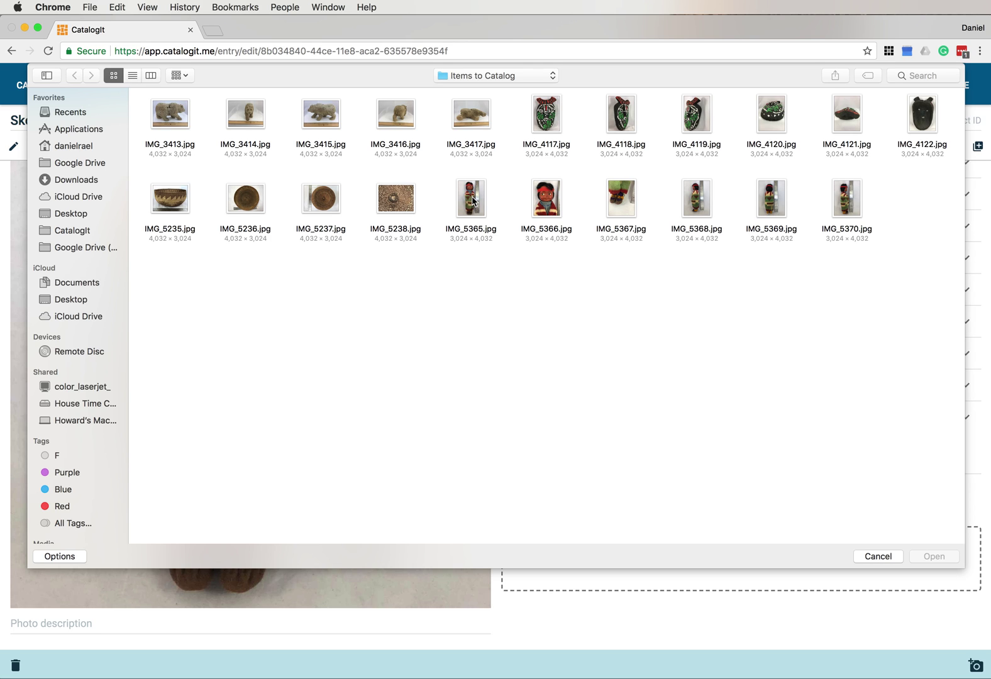
{"action": "left_click", "coordinate": [477, 197]}
{"action": "left_click", "coordinate": [530, 205], "text": "super"}
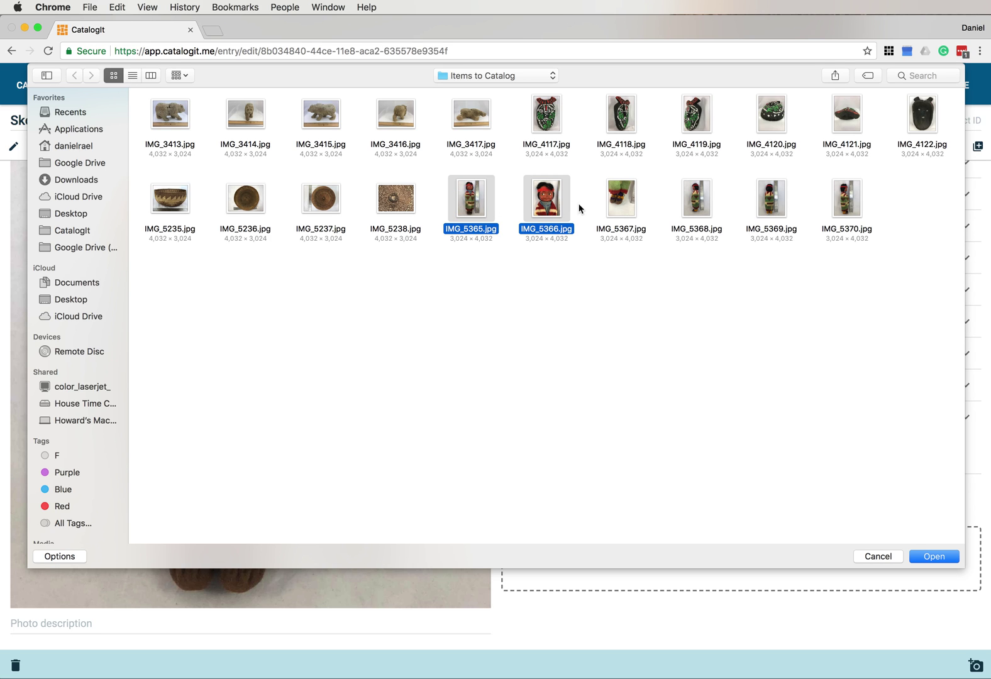
{"action": "left_click", "coordinate": [611, 203], "text": "super"}
{"action": "left_click", "coordinate": [697, 202], "text": "super"}
{"action": "left_click", "coordinate": [777, 200], "text": "super"}
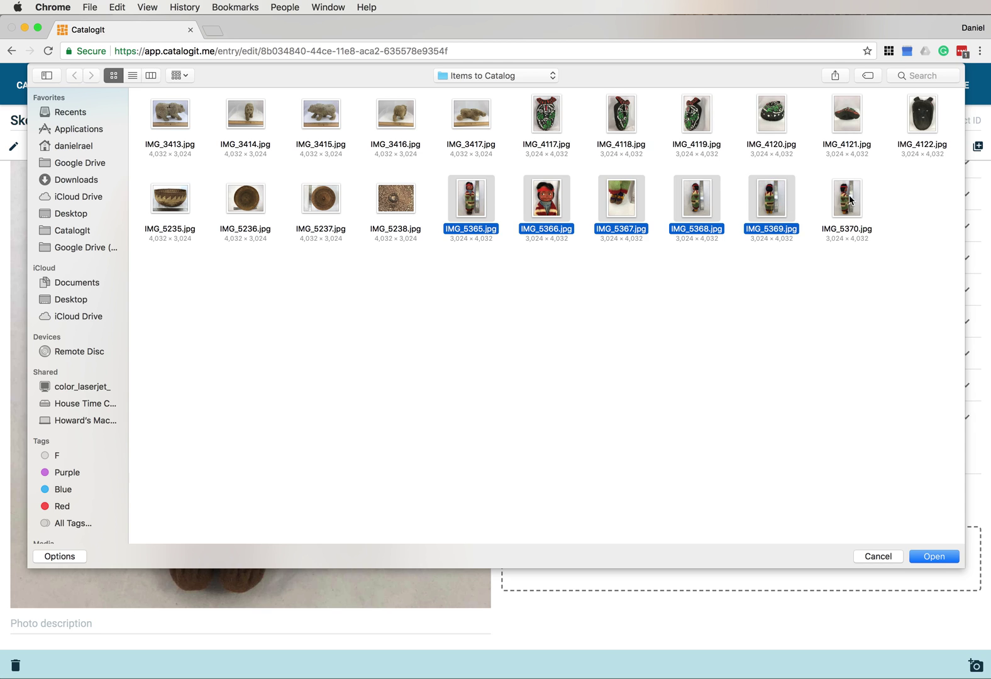
{"action": "left_click", "coordinate": [849, 200], "text": "super"}
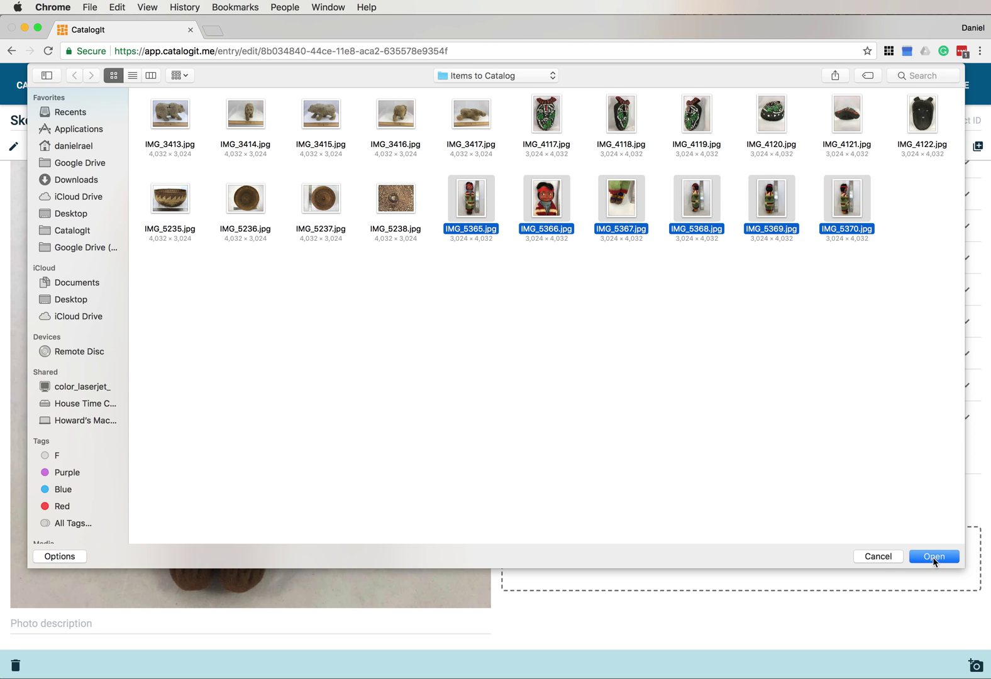
{"action": "left_click", "coordinate": [933, 557]}
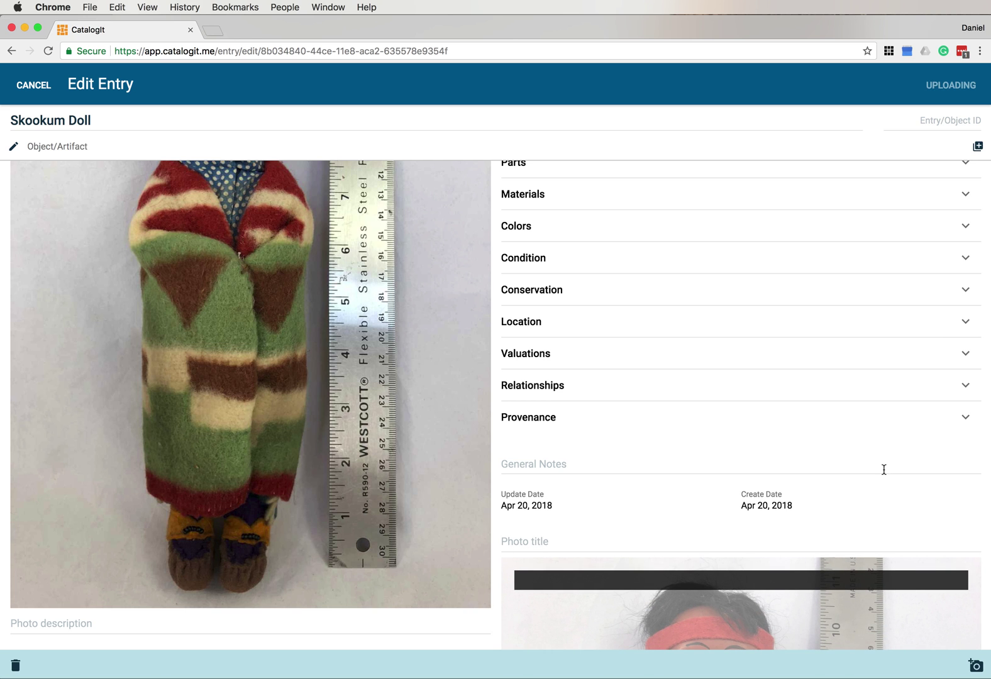
{"action": "scroll", "coordinate": [883, 470], "scroll_direction": "down", "scroll_amount": 3}
{"action": "scroll", "coordinate": [883, 472], "scroll_direction": "down", "scroll_amount": 10}
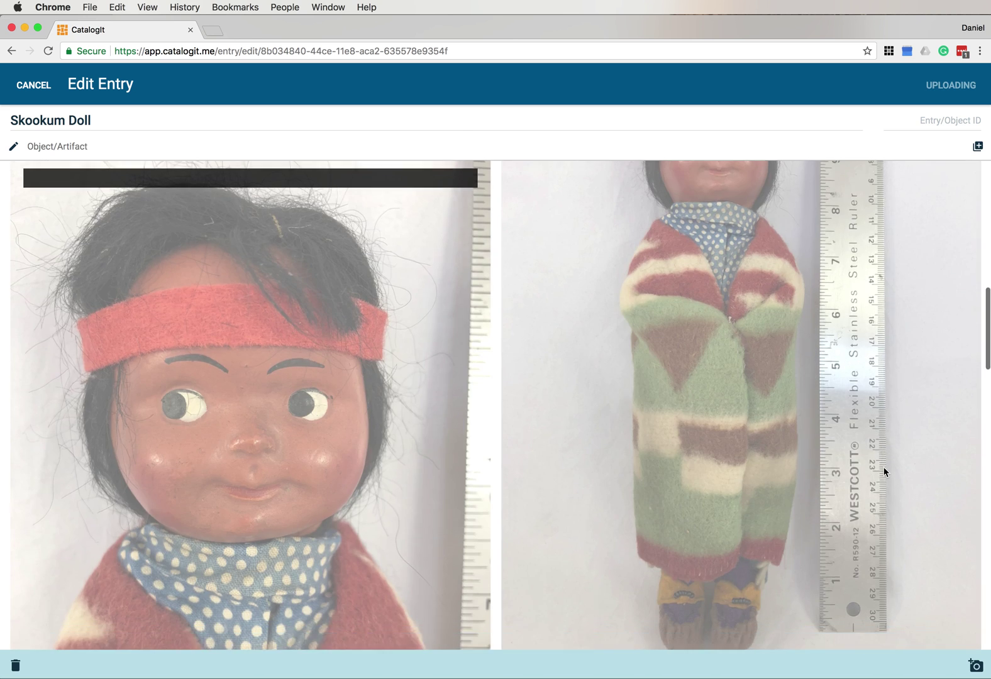
{"action": "scroll", "coordinate": [883, 472], "scroll_direction": "down", "scroll_amount": 5}
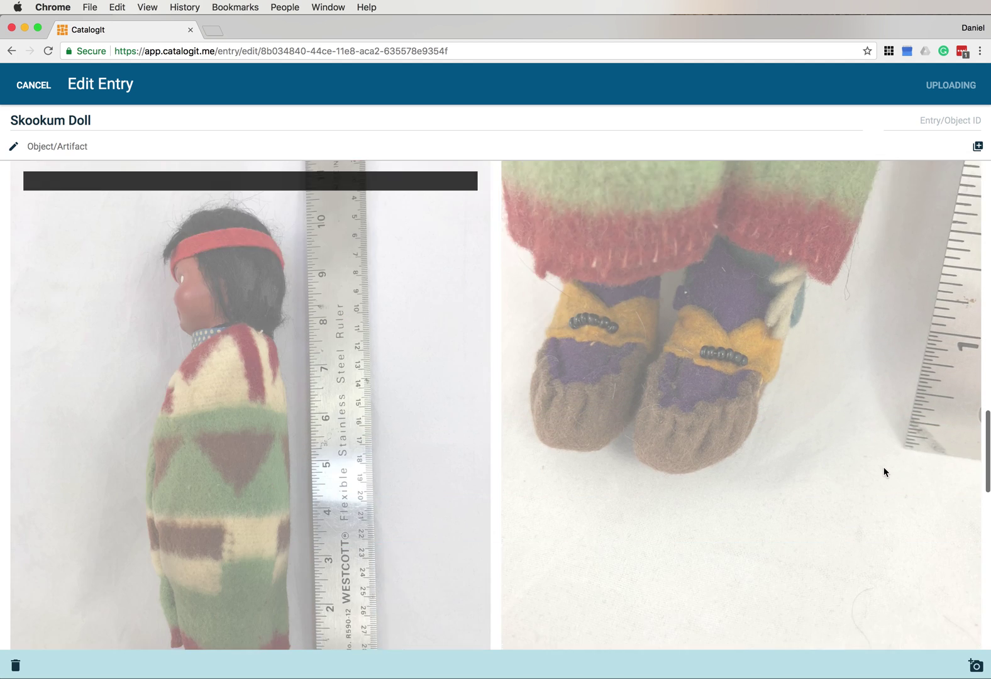
{"action": "scroll", "coordinate": [884, 472], "scroll_direction": "down", "scroll_amount": 10}
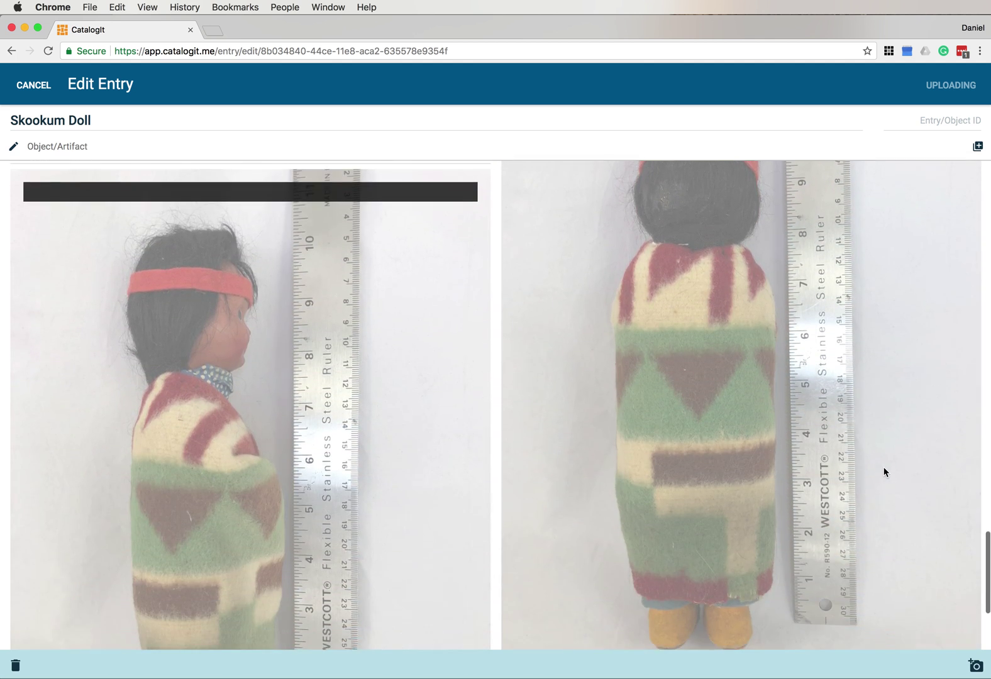
{"action": "scroll", "coordinate": [884, 471], "scroll_direction": "up", "scroll_amount": 5}
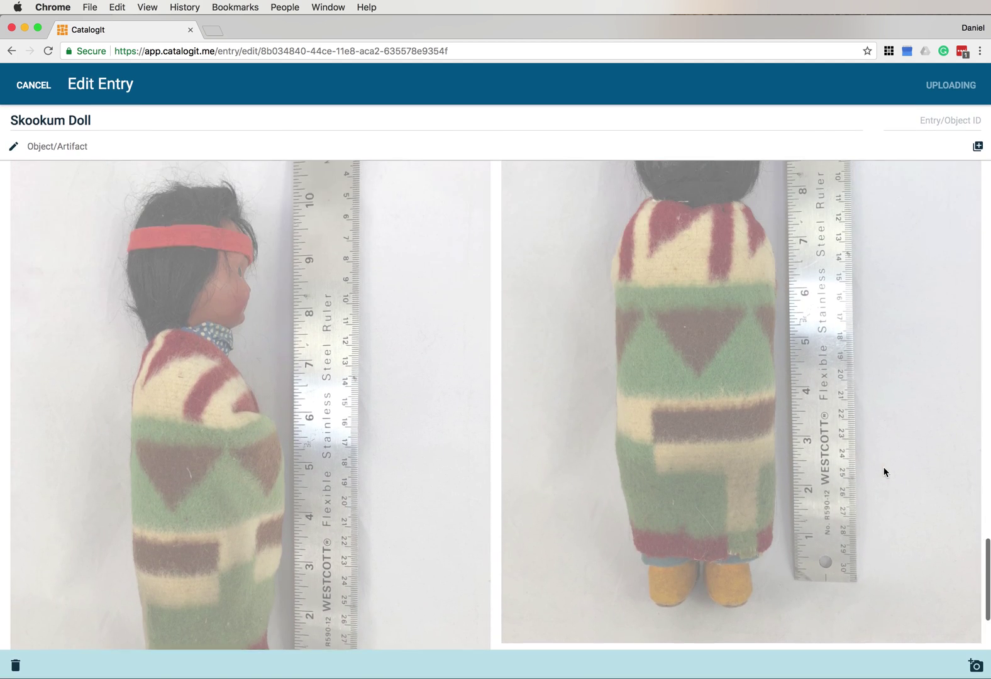
{"action": "scroll", "coordinate": [883, 472], "scroll_direction": "up", "scroll_amount": 10}
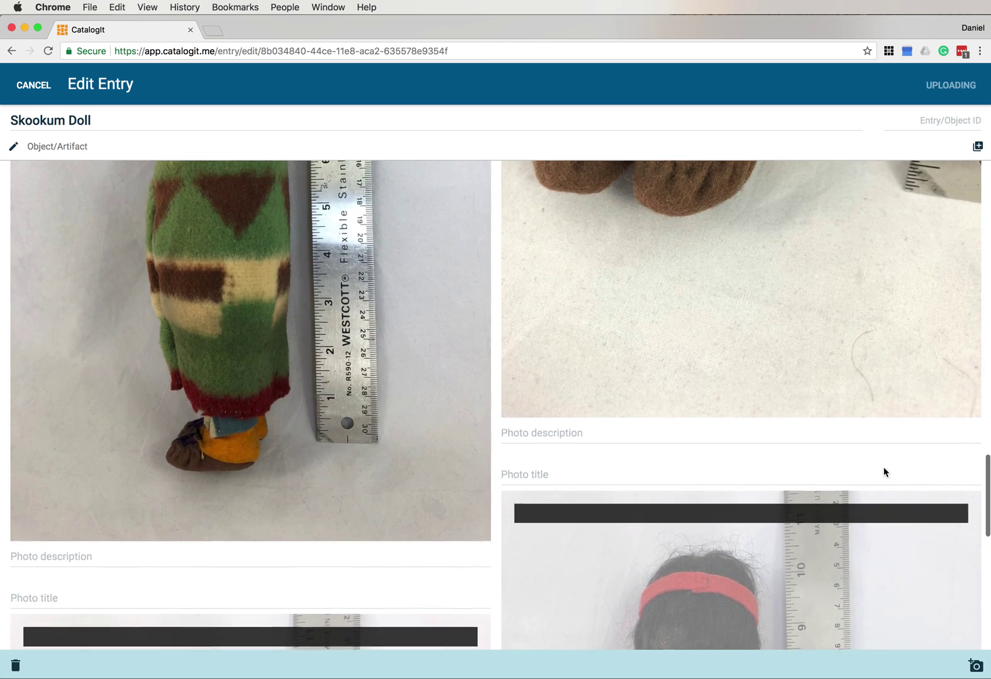
{"action": "scroll", "coordinate": [883, 471], "scroll_direction": "up", "scroll_amount": 8}
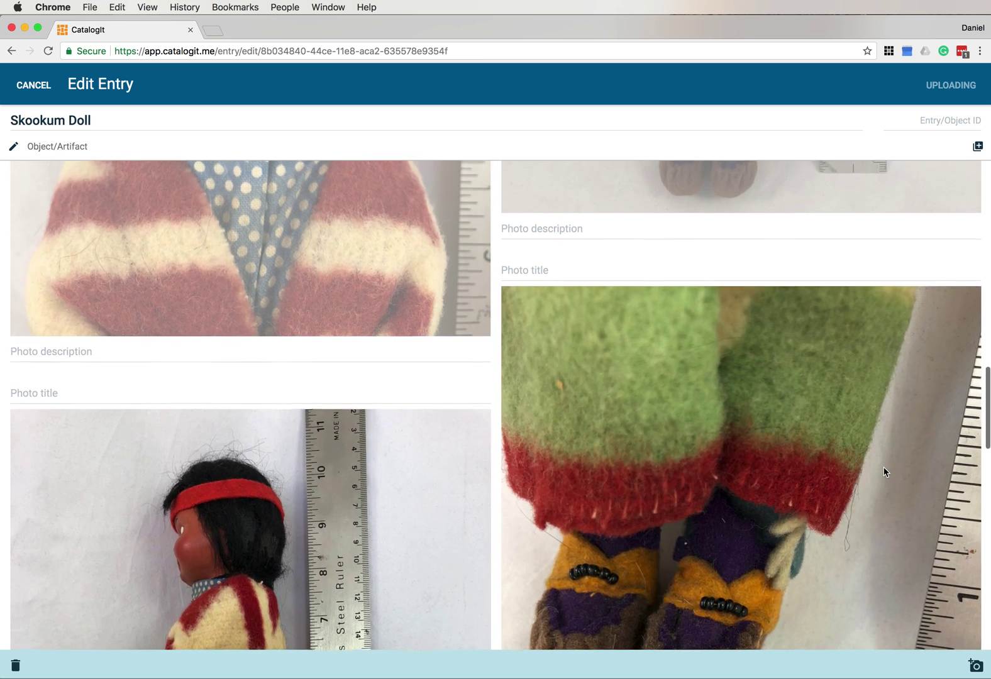
{"action": "scroll", "coordinate": [883, 471], "scroll_direction": "up", "scroll_amount": 10}
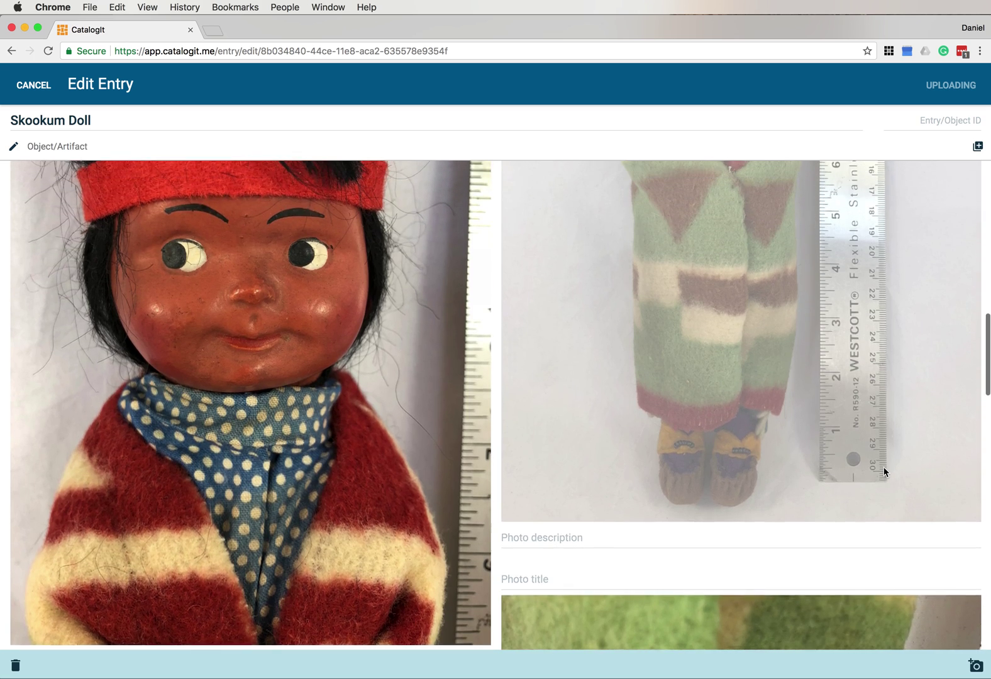
{"action": "scroll", "coordinate": [883, 472], "scroll_direction": "down", "scroll_amount": 8}
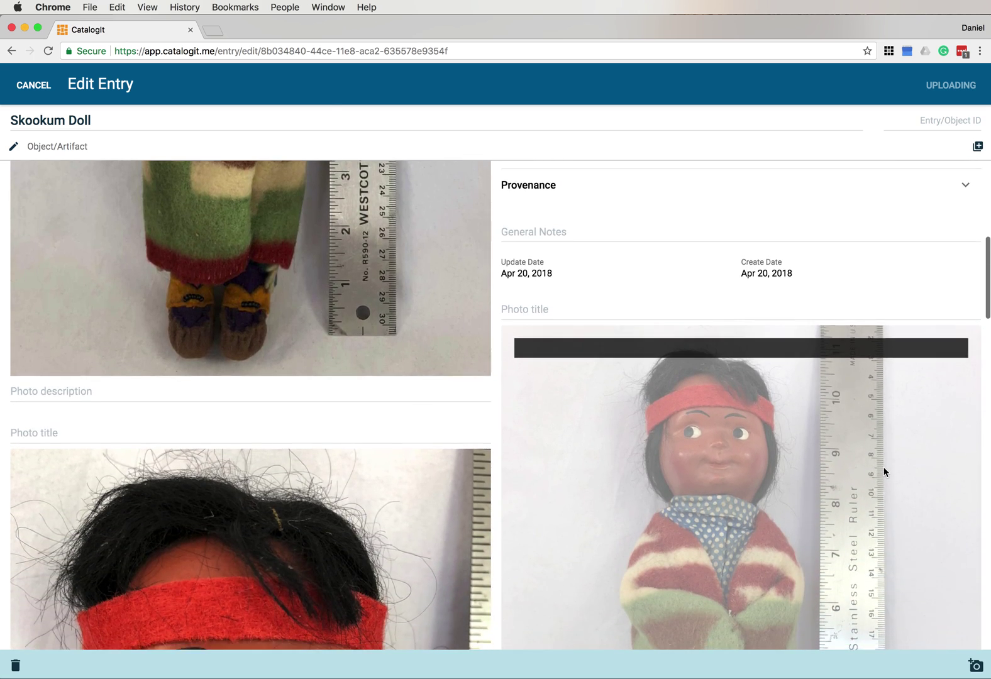
{"action": "scroll", "coordinate": [883, 472], "scroll_direction": "down", "scroll_amount": 5}
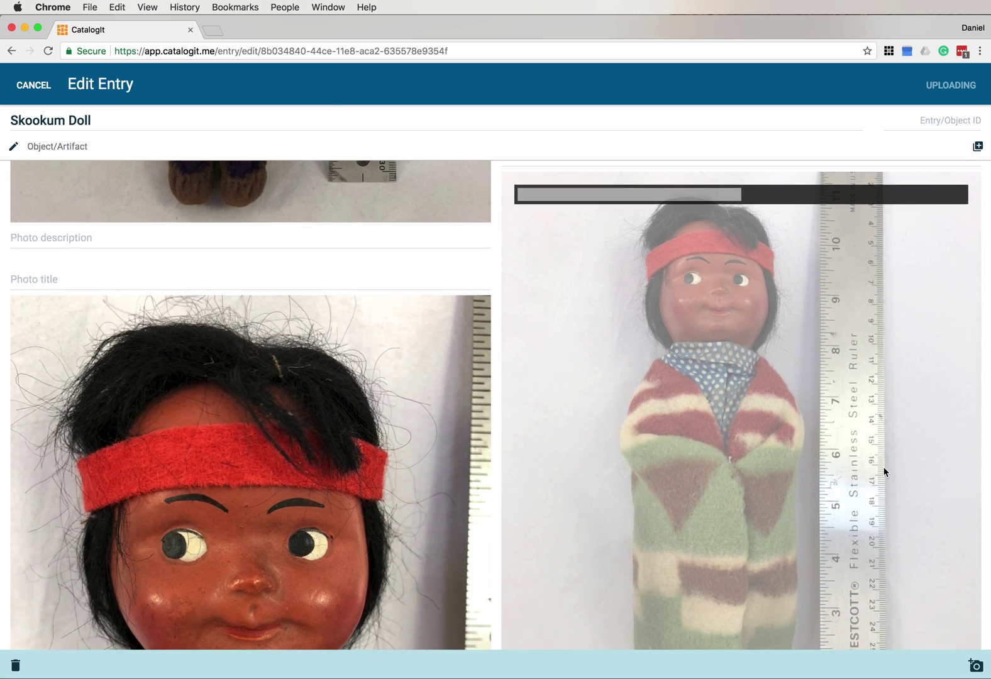
{"action": "scroll", "coordinate": [884, 472], "scroll_direction": "up", "scroll_amount": 10}
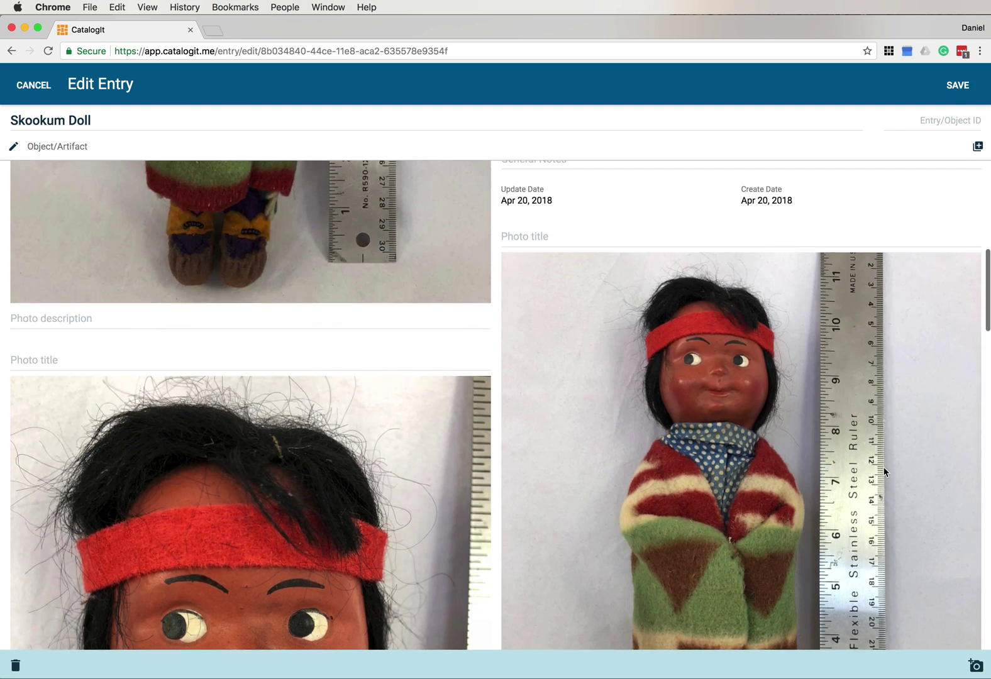
{"action": "scroll", "coordinate": [884, 472], "scroll_direction": "up", "scroll_amount": 5}
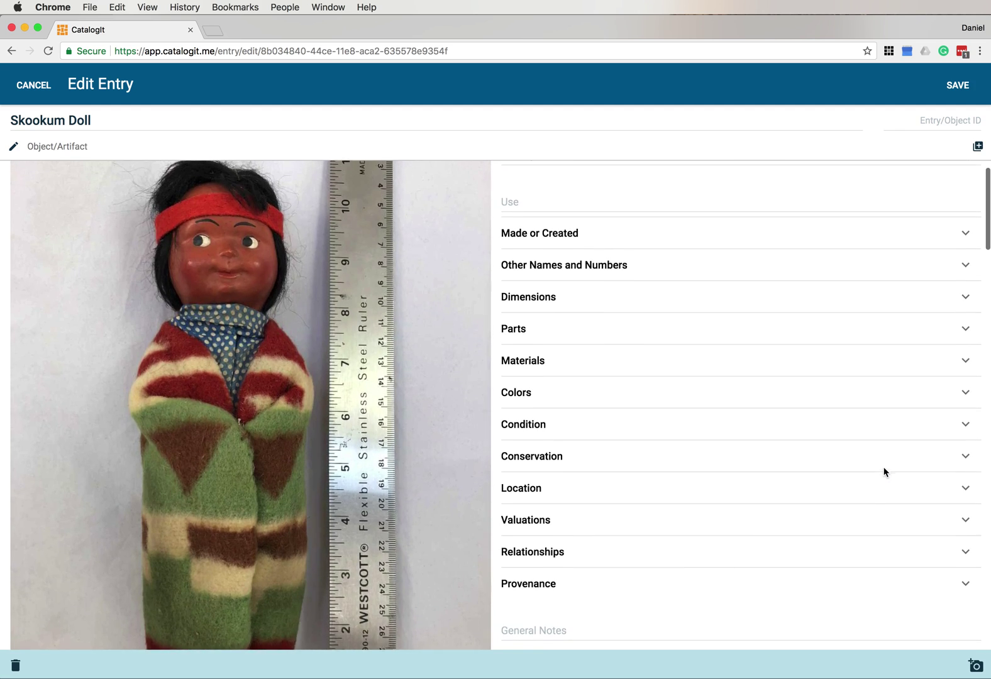
{"action": "scroll", "coordinate": [883, 471], "scroll_direction": "down", "scroll_amount": 4}
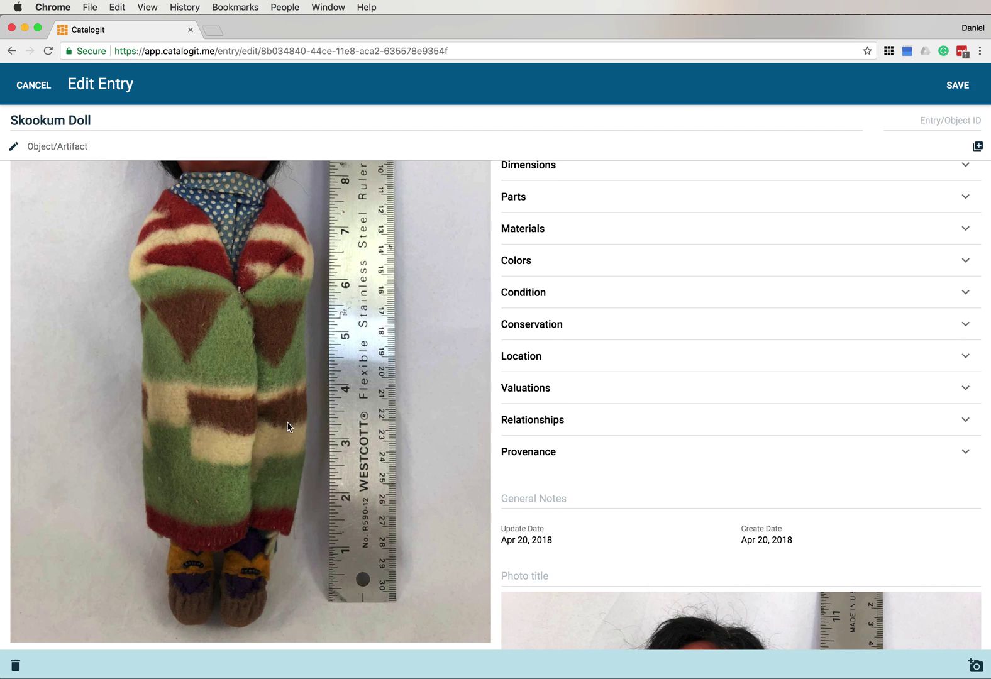
{"action": "scroll", "coordinate": [677, 396], "scroll_direction": "down", "scroll_amount": 15}
{"action": "scroll", "coordinate": [720, 395], "scroll_direction": "up", "scroll_amount": 5}
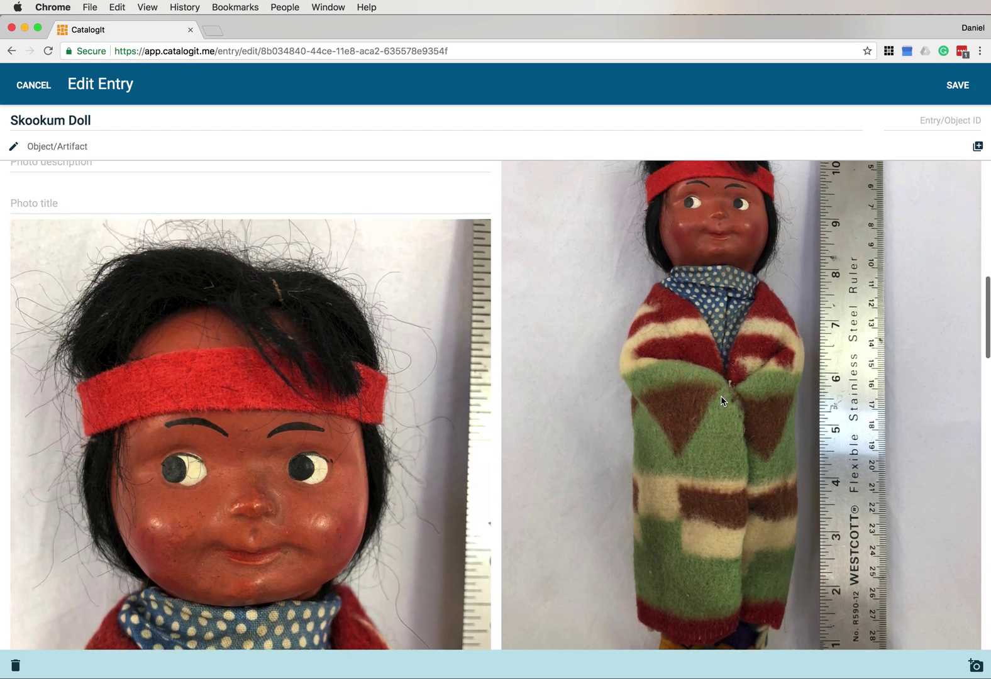
{"action": "scroll", "coordinate": [720, 402], "scroll_direction": "up", "scroll_amount": 1}
{"action": "scroll", "coordinate": [720, 404], "scroll_direction": "down", "scroll_amount": 5}
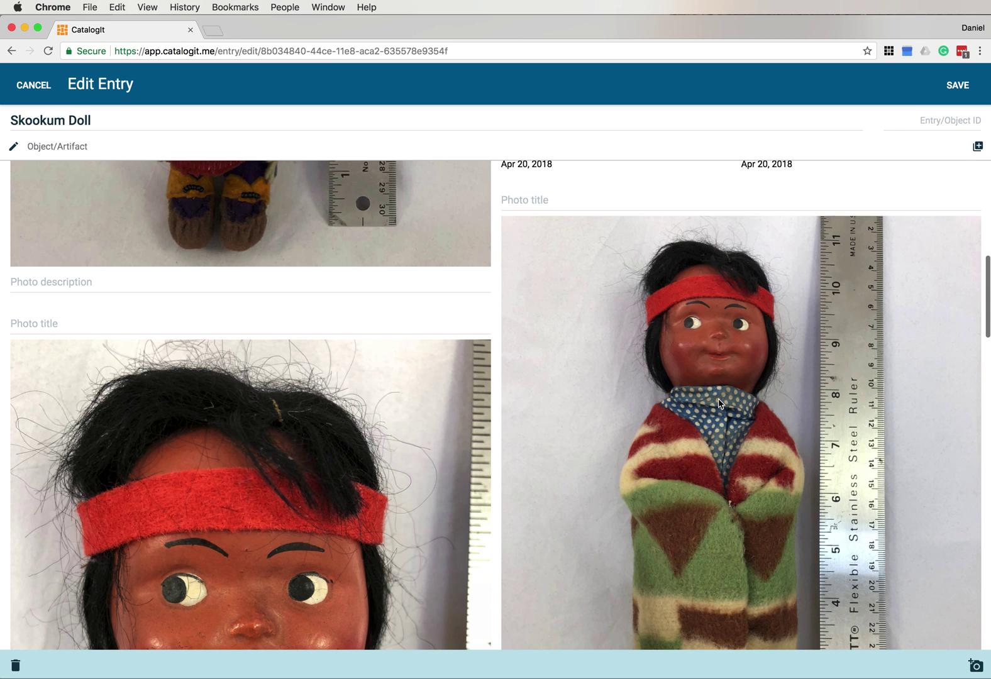
- Delete the duplicate full-length standing-doll photo from the entry
{"action": "scroll", "coordinate": [759, 450], "scroll_direction": "down", "scroll_amount": 2}
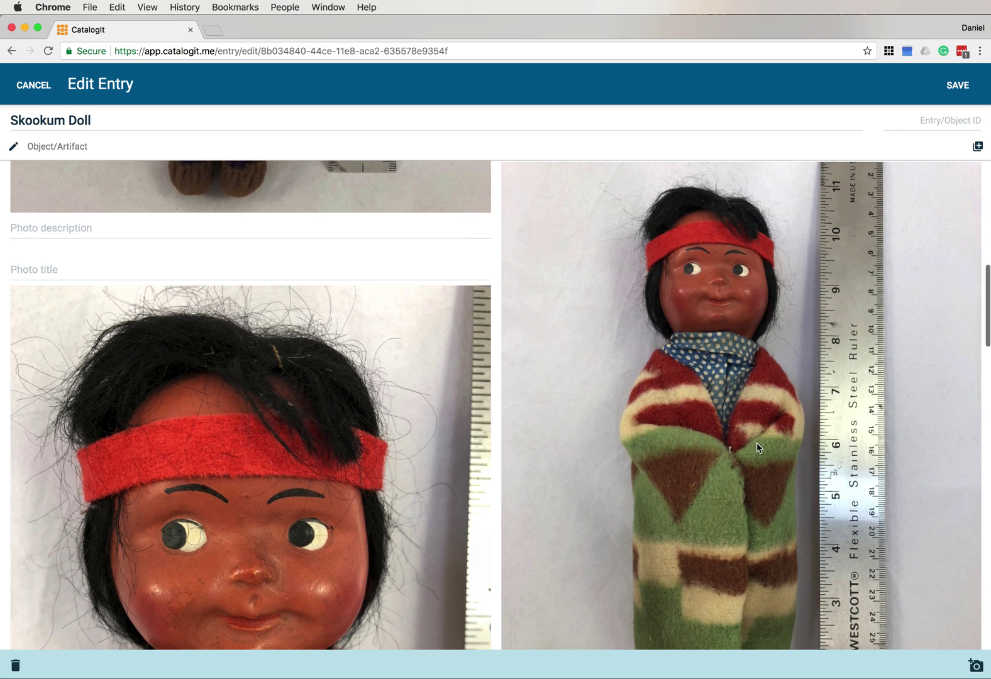
{"action": "left_click", "coordinate": [748, 430]}
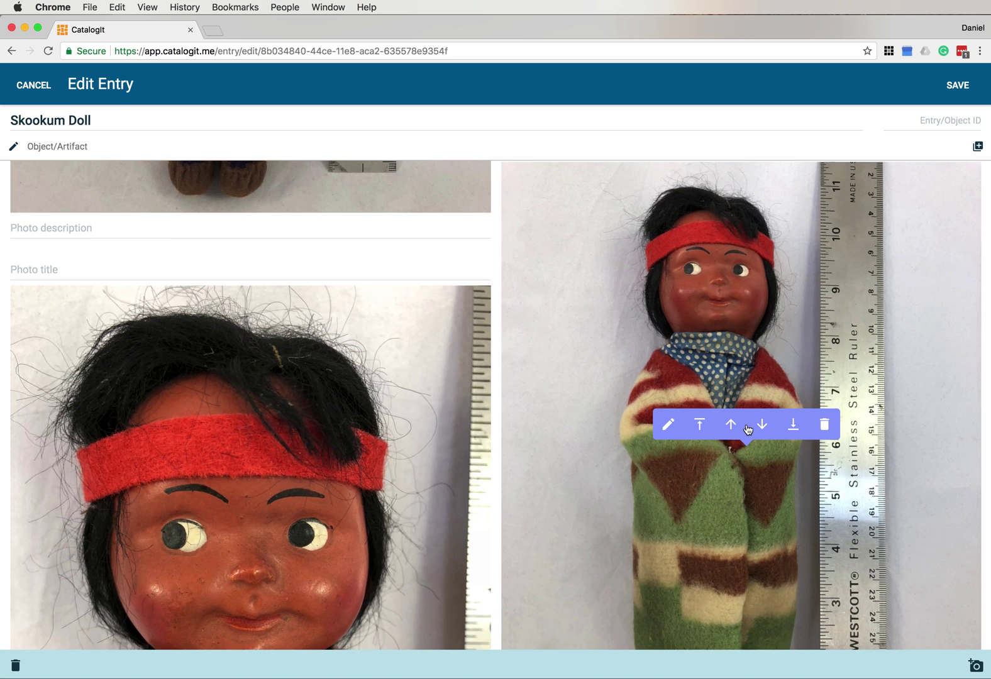
{"action": "left_click", "coordinate": [824, 426]}
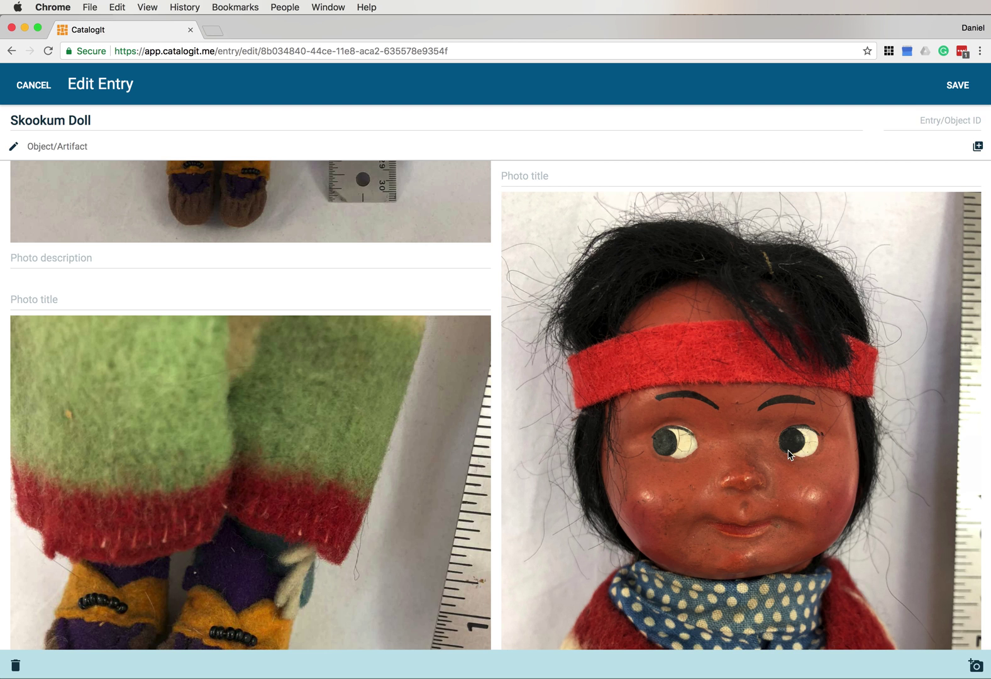
- Move the doll's face close-up photo to the top as the primary image
{"action": "scroll", "coordinate": [788, 454], "scroll_direction": "down", "scroll_amount": 5}
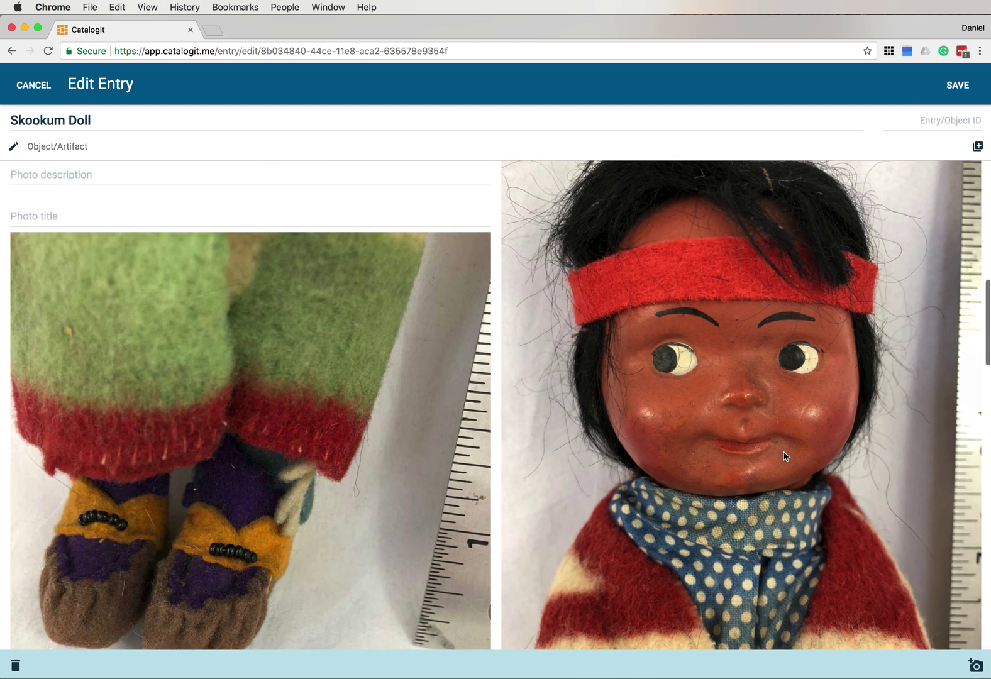
{"action": "scroll", "coordinate": [784, 454], "scroll_direction": "up", "scroll_amount": 3}
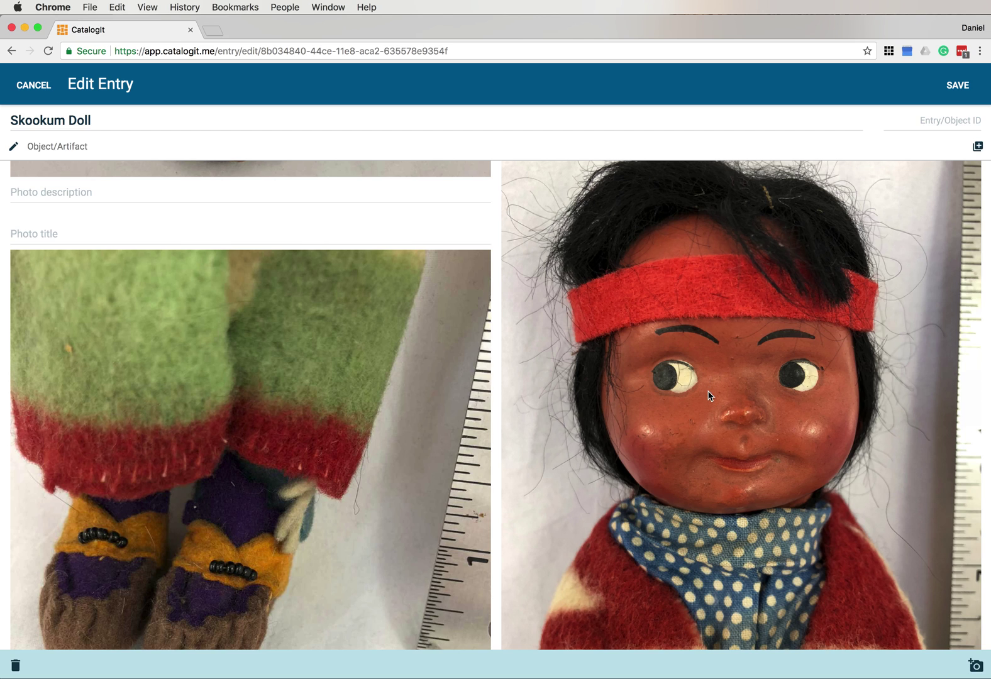
{"action": "left_click", "coordinate": [698, 422]}
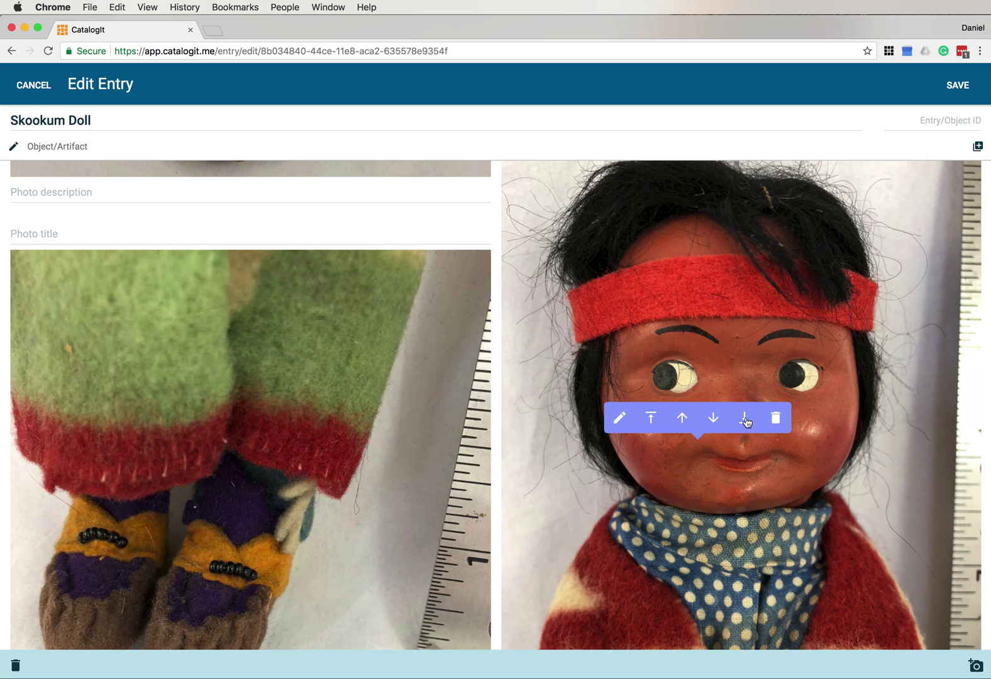
{"action": "left_click", "coordinate": [653, 425]}
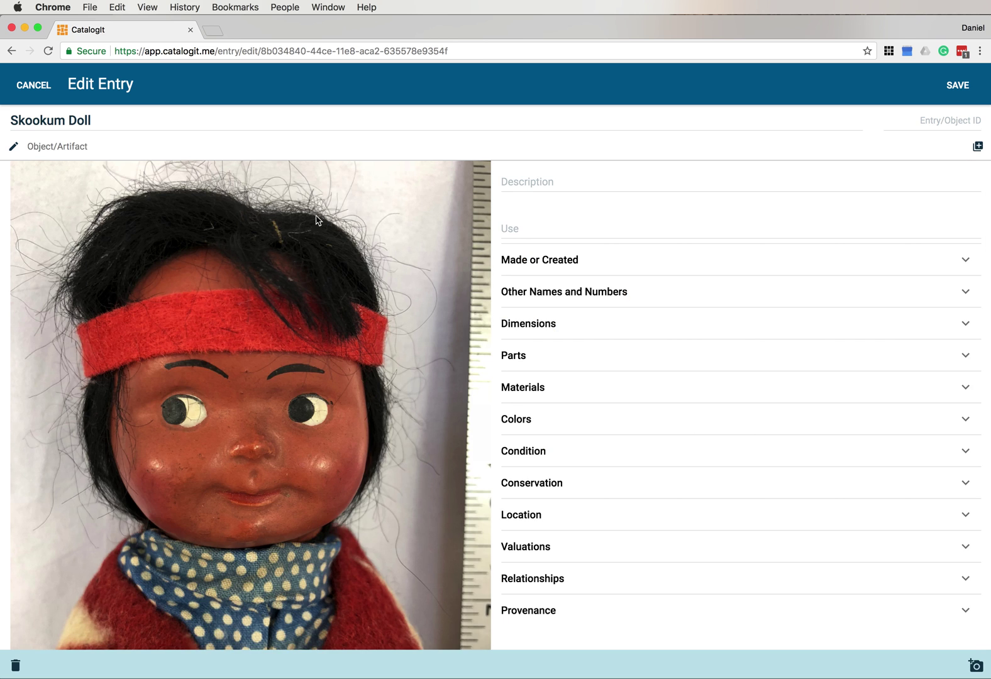
{"action": "scroll", "coordinate": [502, 382], "scroll_direction": "down", "scroll_amount": 10}
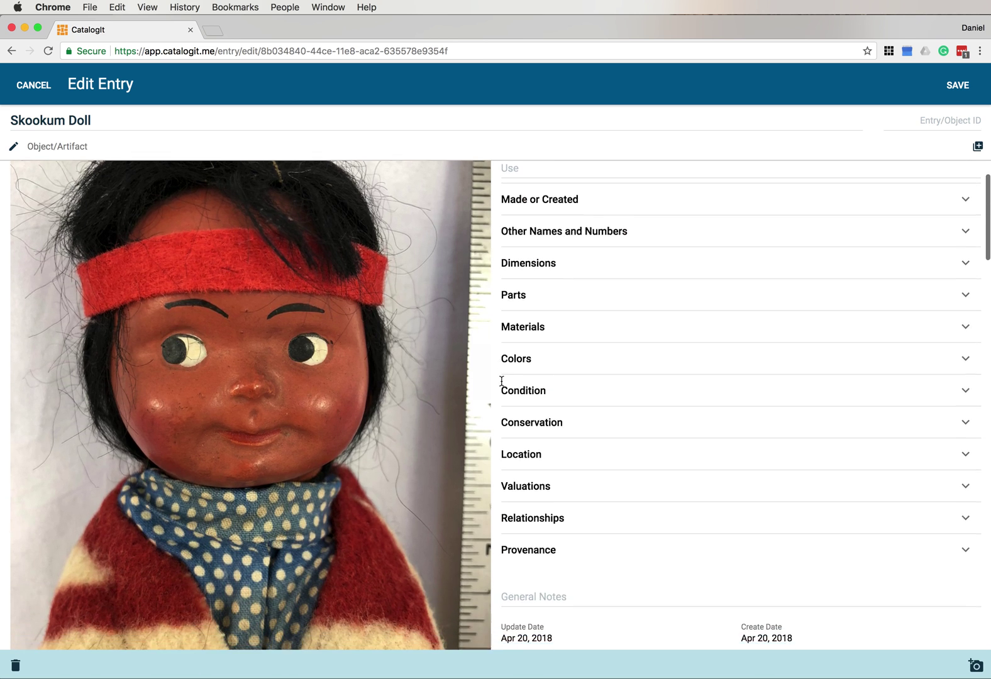
- Move the doll's feet close-up photo to the end of the photo list
{"action": "scroll", "coordinate": [502, 382], "scroll_direction": "down", "scroll_amount": 5}
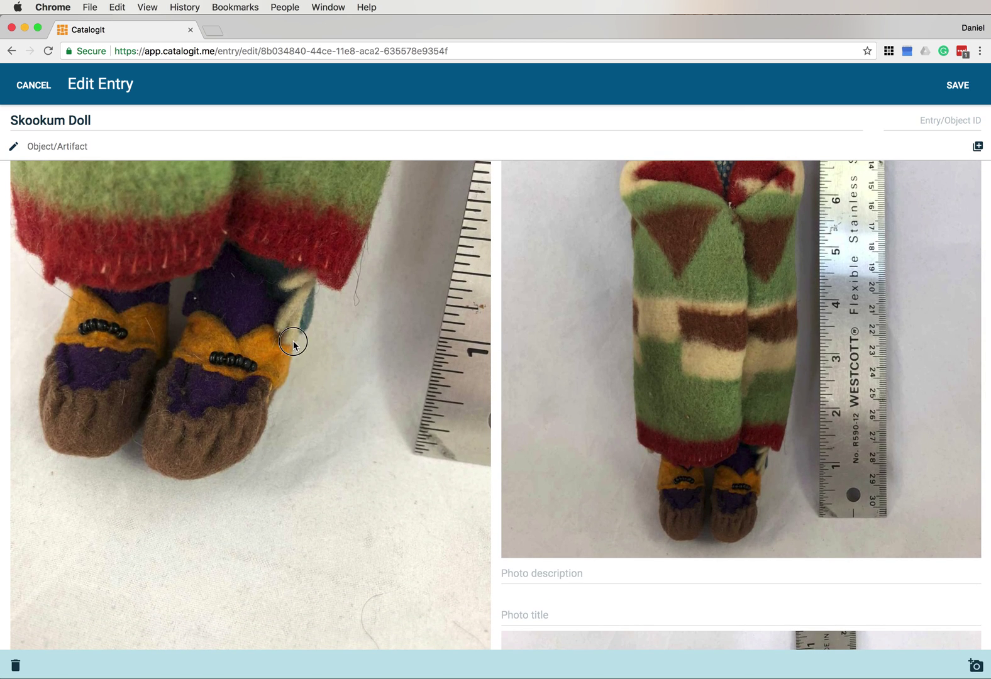
{"action": "left_click", "coordinate": [294, 356]}
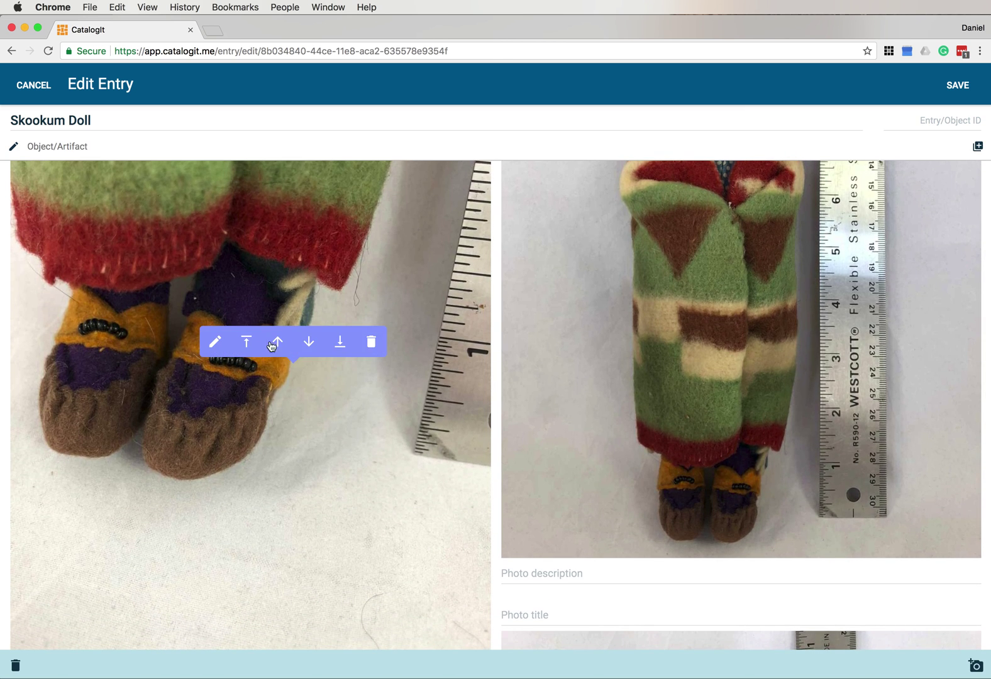
{"action": "left_click", "coordinate": [345, 346]}
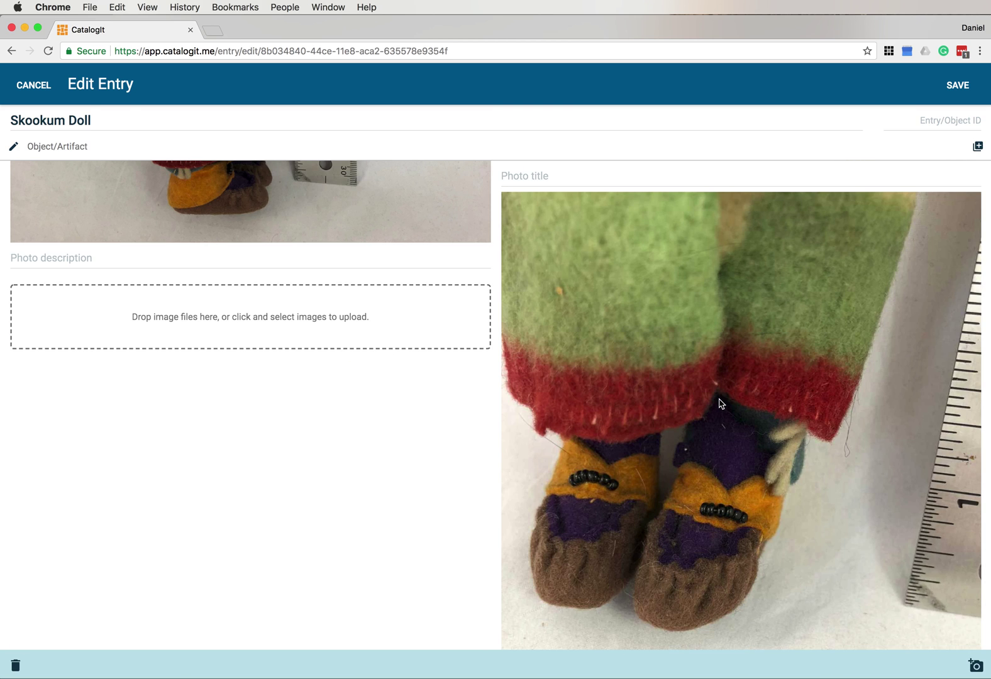
{"action": "scroll", "coordinate": [719, 404], "scroll_direction": "down", "scroll_amount": 5}
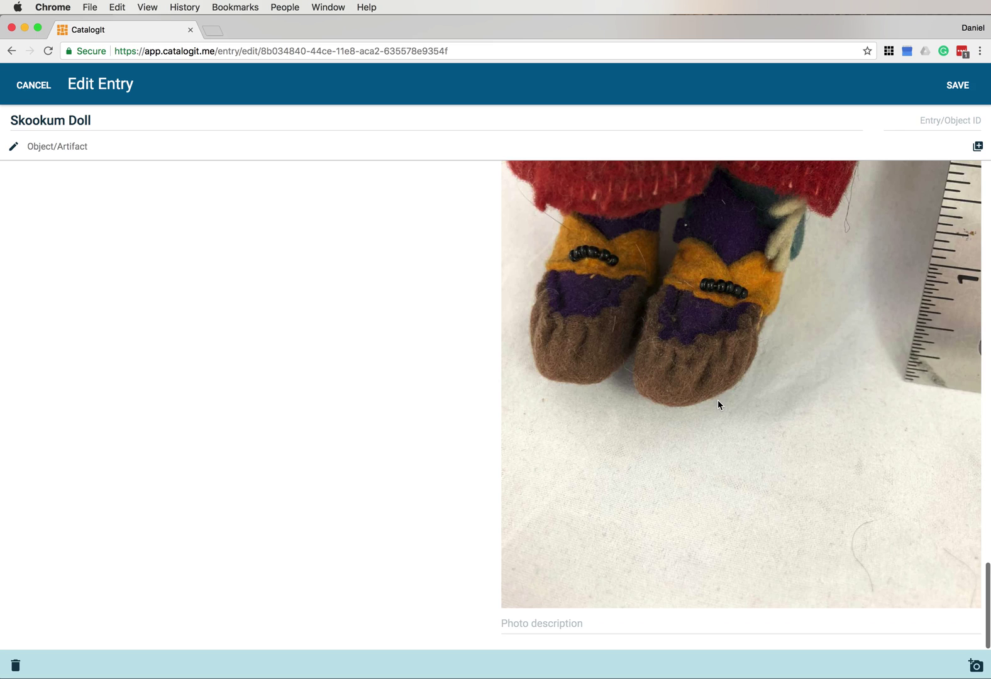
{"action": "scroll", "coordinate": [719, 404], "scroll_direction": "up", "scroll_amount": 5}
{"action": "scroll", "coordinate": [720, 404], "scroll_direction": "up", "scroll_amount": 10}
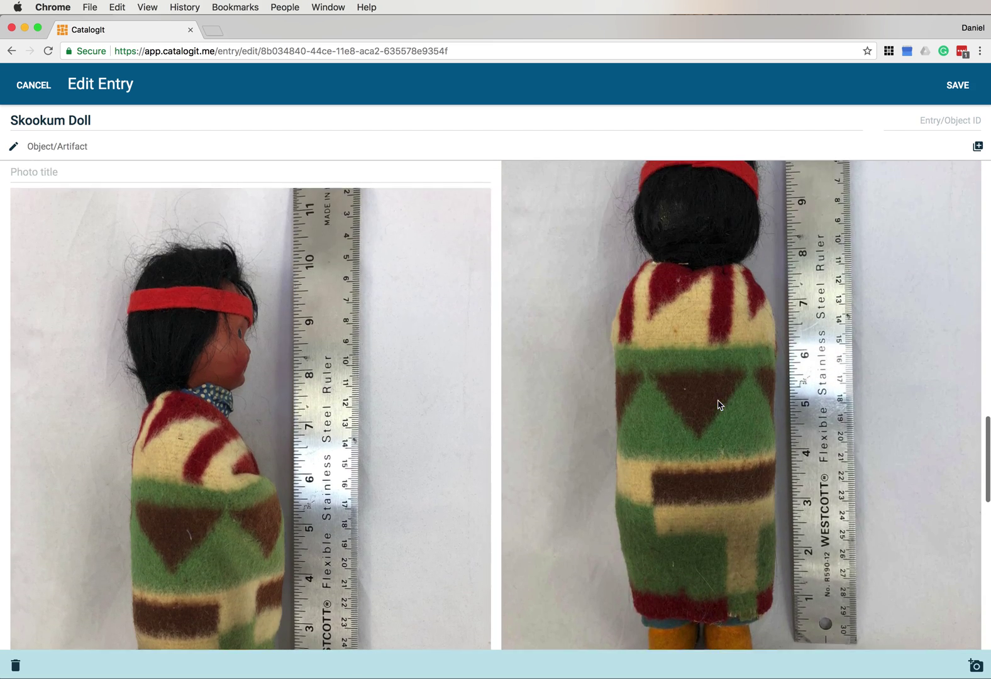
{"action": "scroll", "coordinate": [720, 404], "scroll_direction": "up", "scroll_amount": 10}
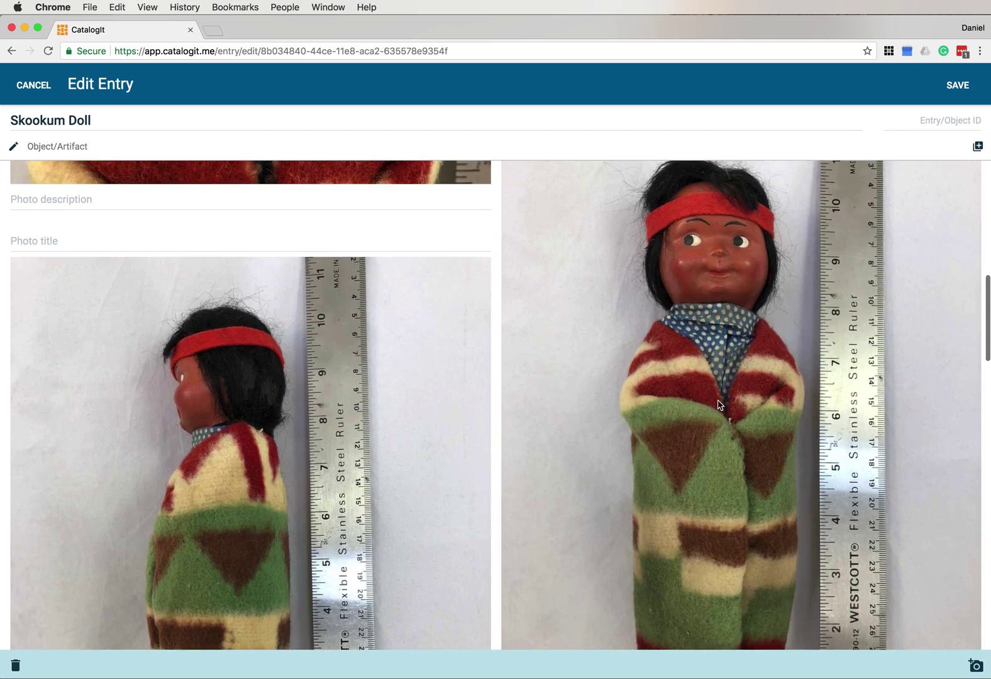
{"action": "scroll", "coordinate": [719, 405], "scroll_direction": "up", "scroll_amount": 10}
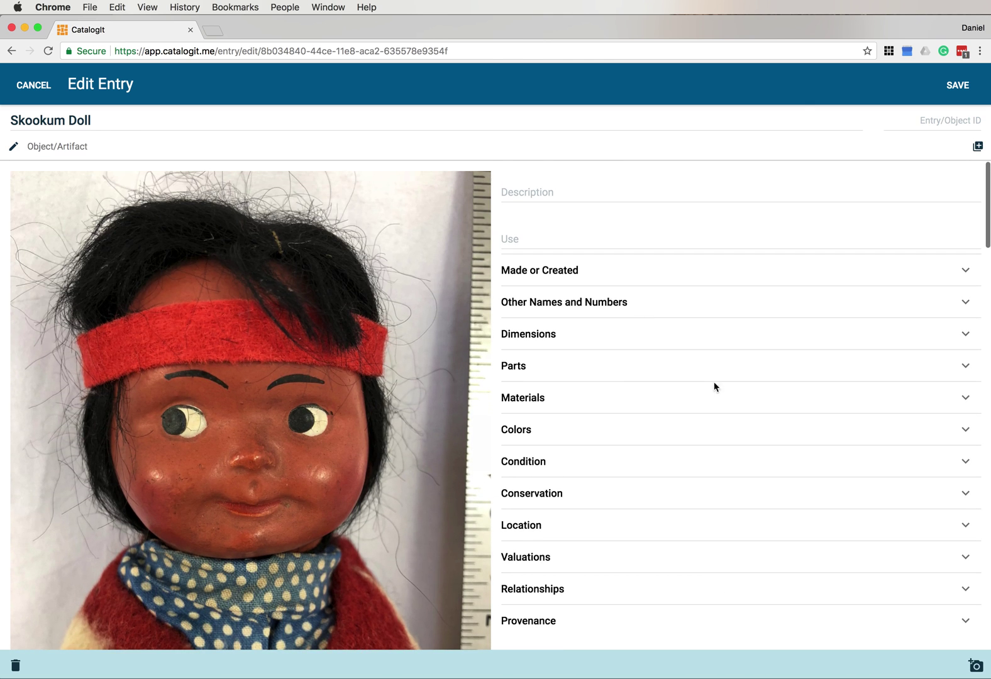
- Save the Skookum Doll's photo changes and return to the All Entries list
{"action": "left_click", "coordinate": [954, 86]}
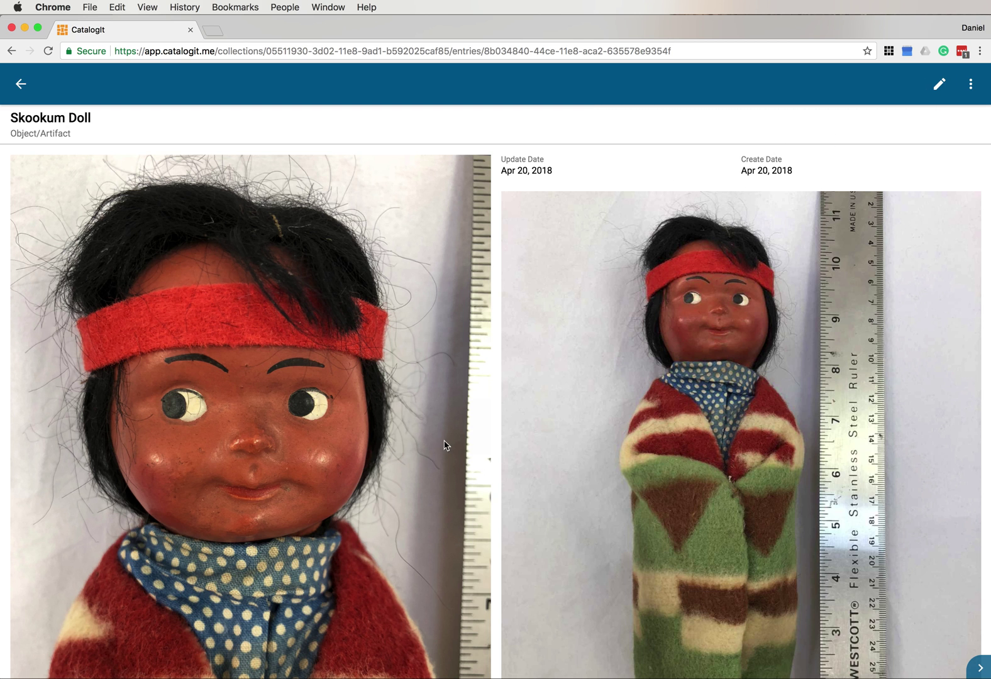
{"action": "scroll", "coordinate": [477, 385], "scroll_direction": "down", "scroll_amount": 5}
{"action": "scroll", "coordinate": [301, 320], "scroll_direction": "down", "scroll_amount": 15}
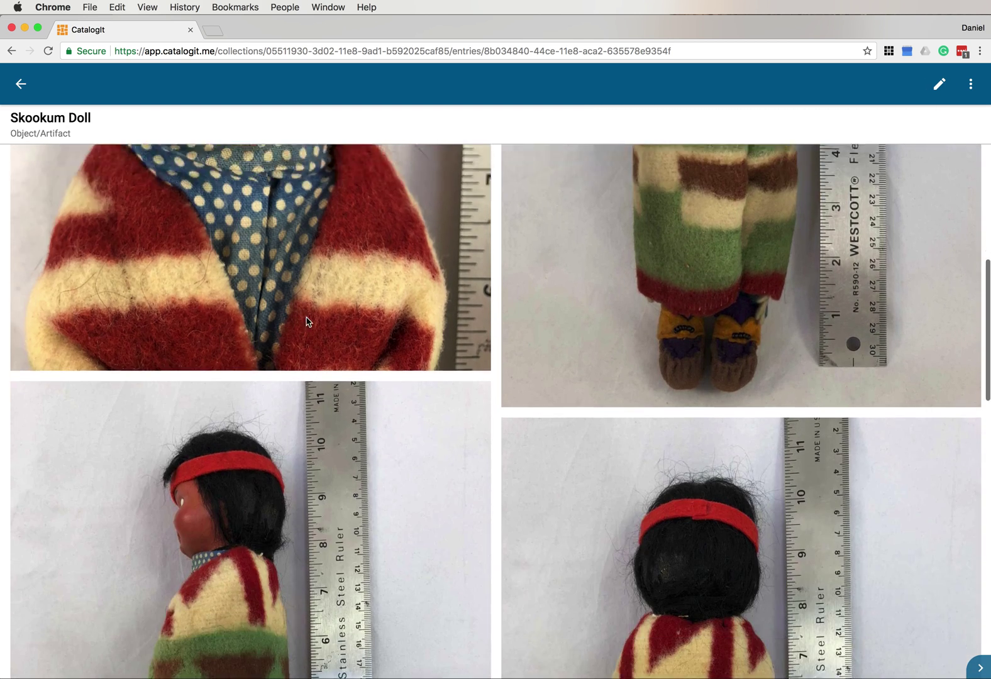
{"action": "scroll", "coordinate": [566, 341], "scroll_direction": "up", "scroll_amount": 10}
{"action": "scroll", "coordinate": [563, 350], "scroll_direction": "up", "scroll_amount": 3}
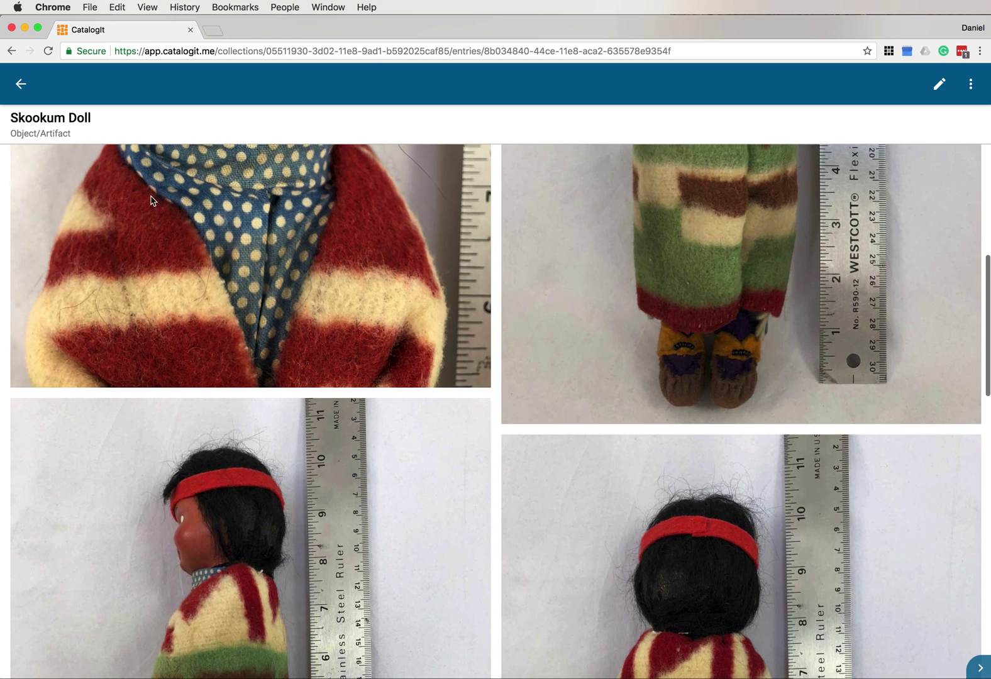
{"action": "left_click", "coordinate": [20, 85]}
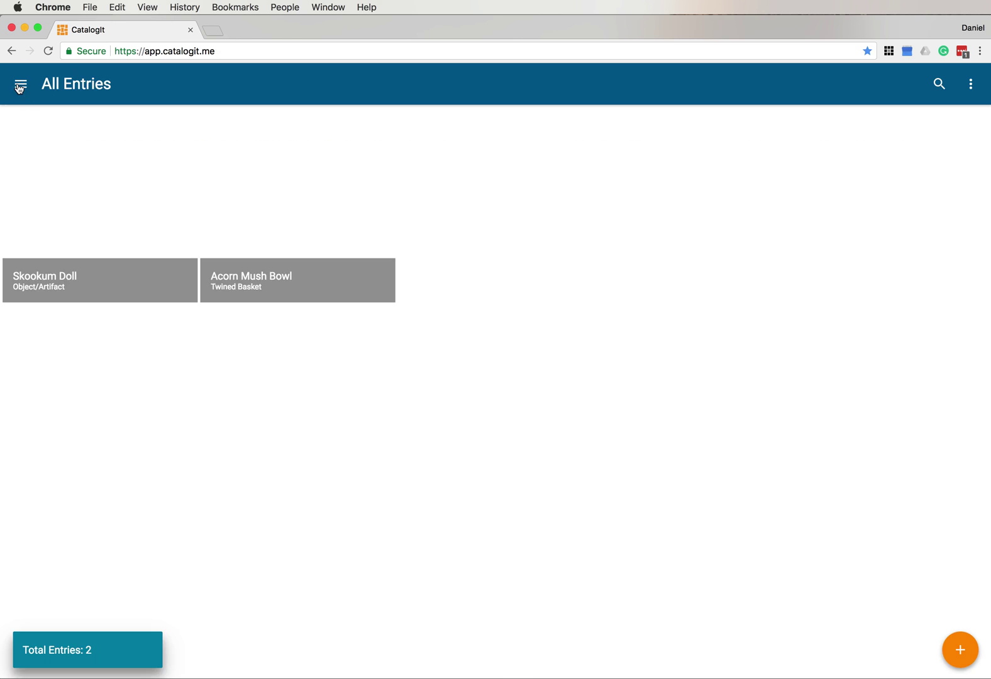